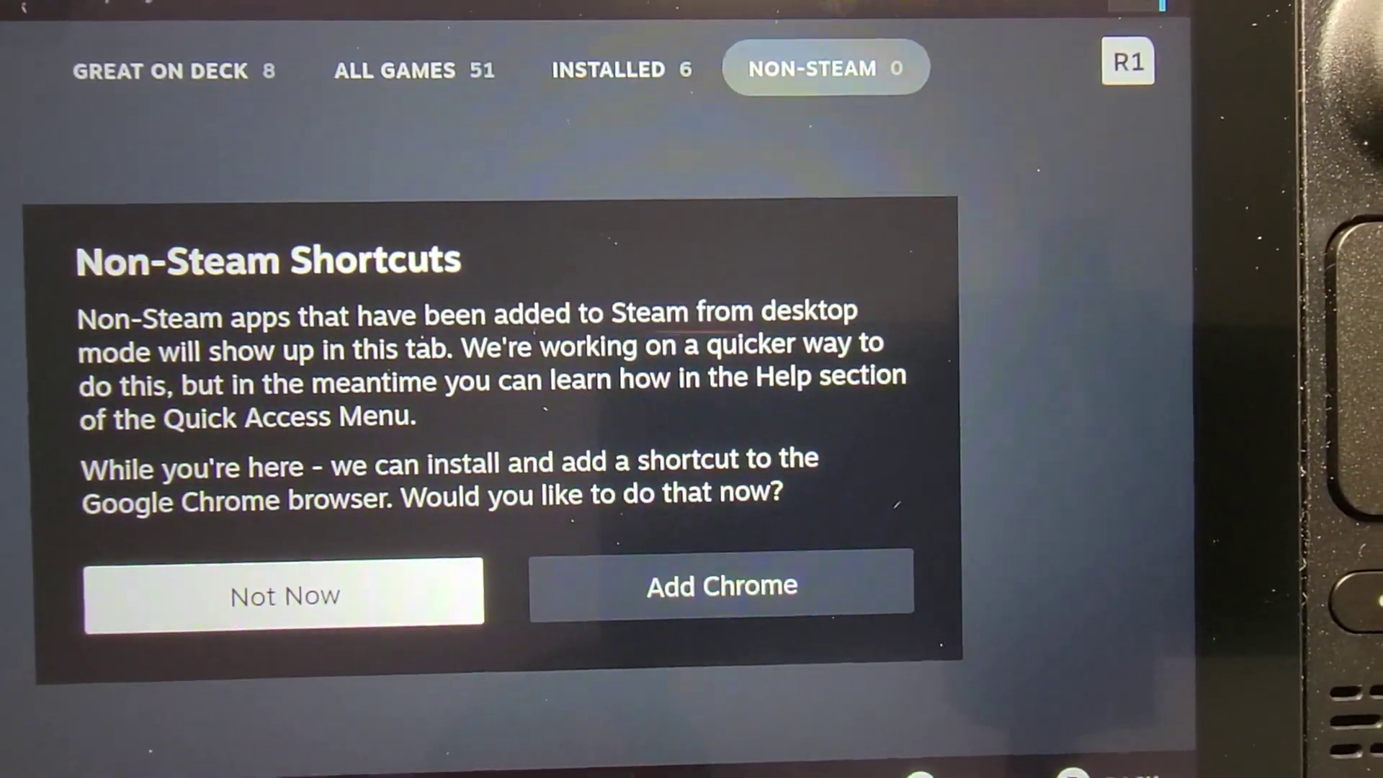
Highlight the offer to add a Google Chrome shortcut in the Non-Steam tab
key("Right")
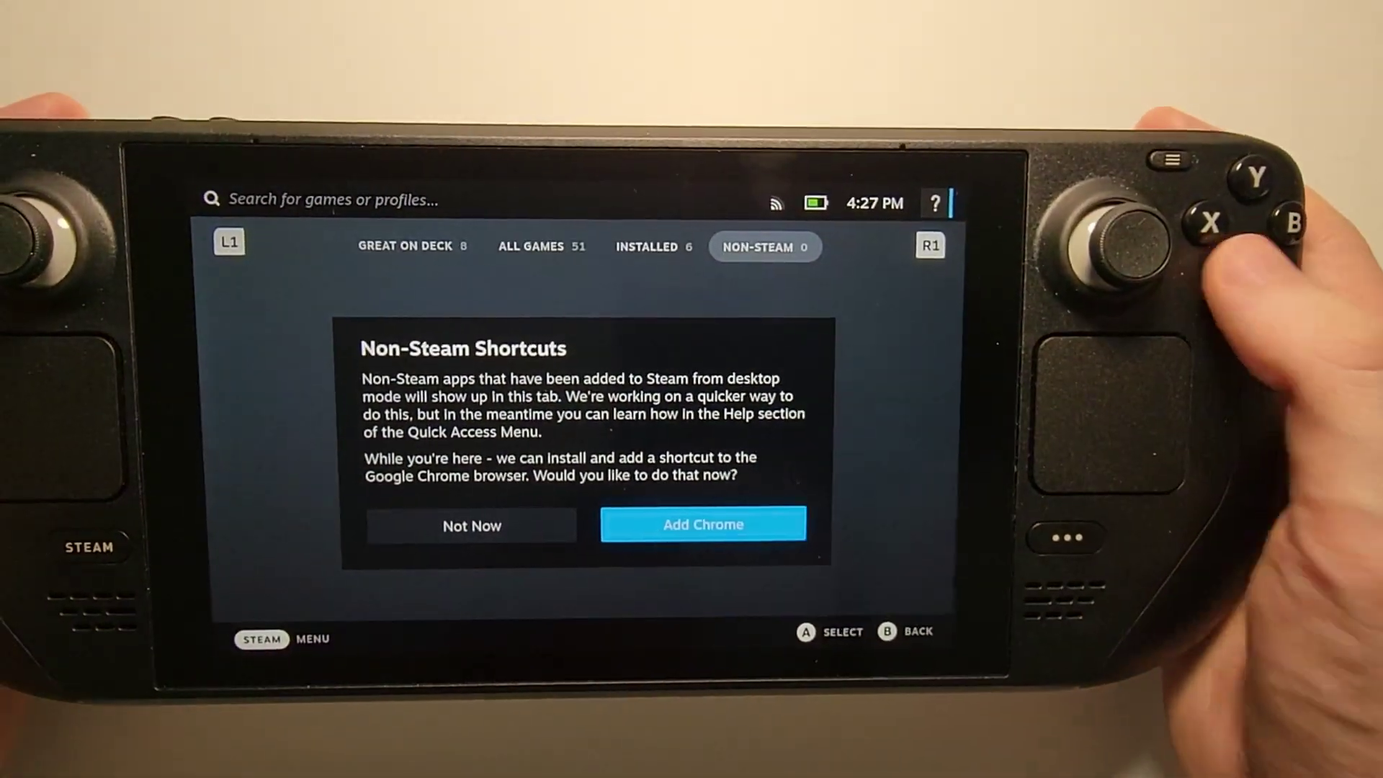
Install Google Chrome as a non-Steam shortcut and move to its library entry
key("Return")
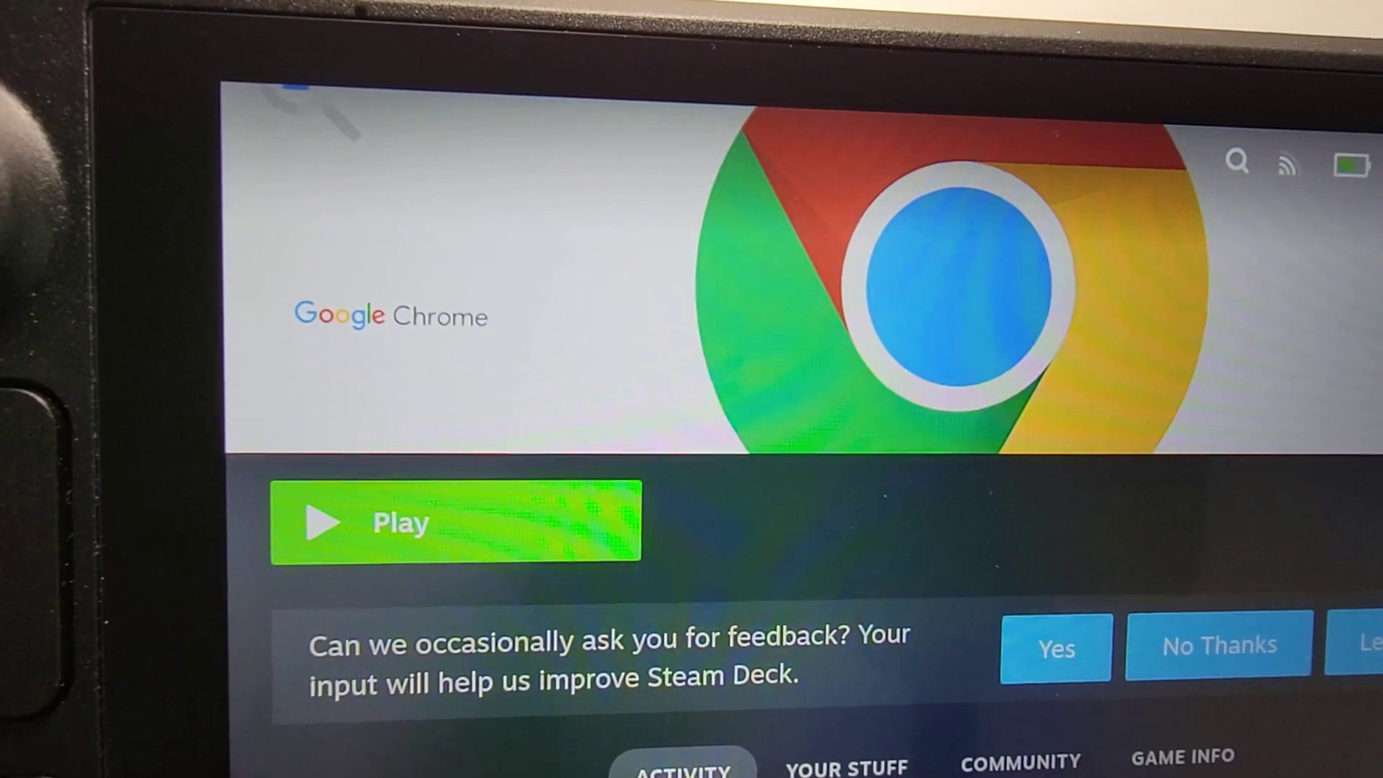
key("Down")
Play Google Chrome and accept its first-run default-browser and usage-report dialog
key("Up")
key("Return")
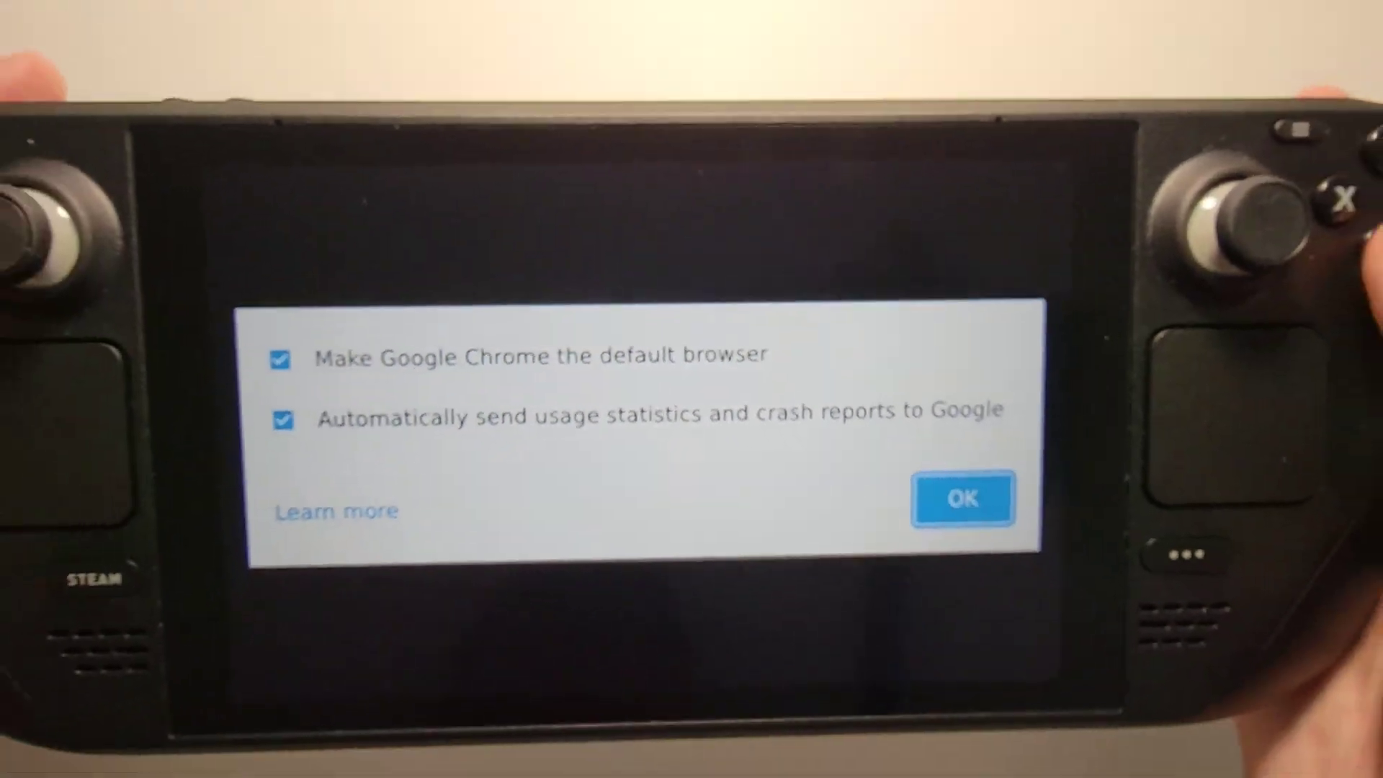
key("Return")
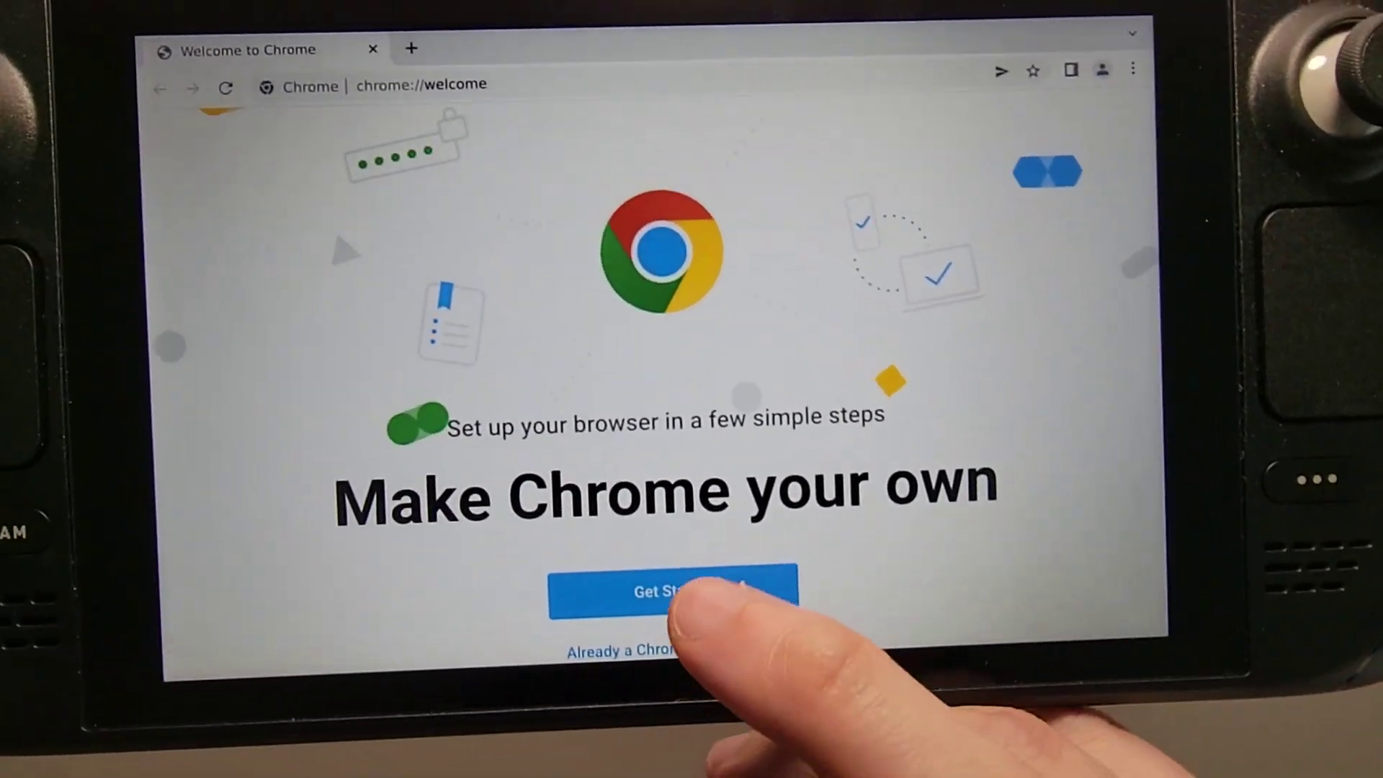
Skip the bookmarks and background steps and decline sign-in, reaching a Google search tab
left_click(672, 591)
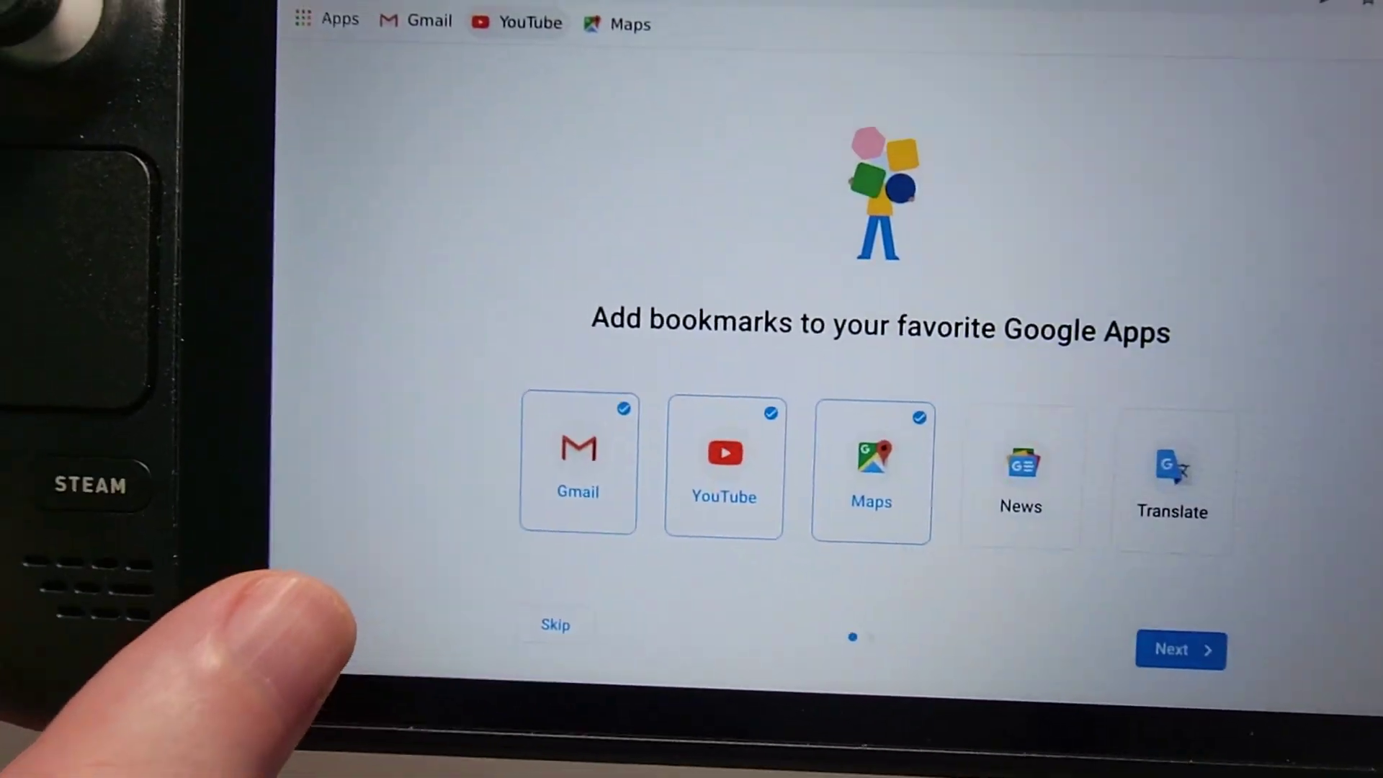
left_click(556, 625)
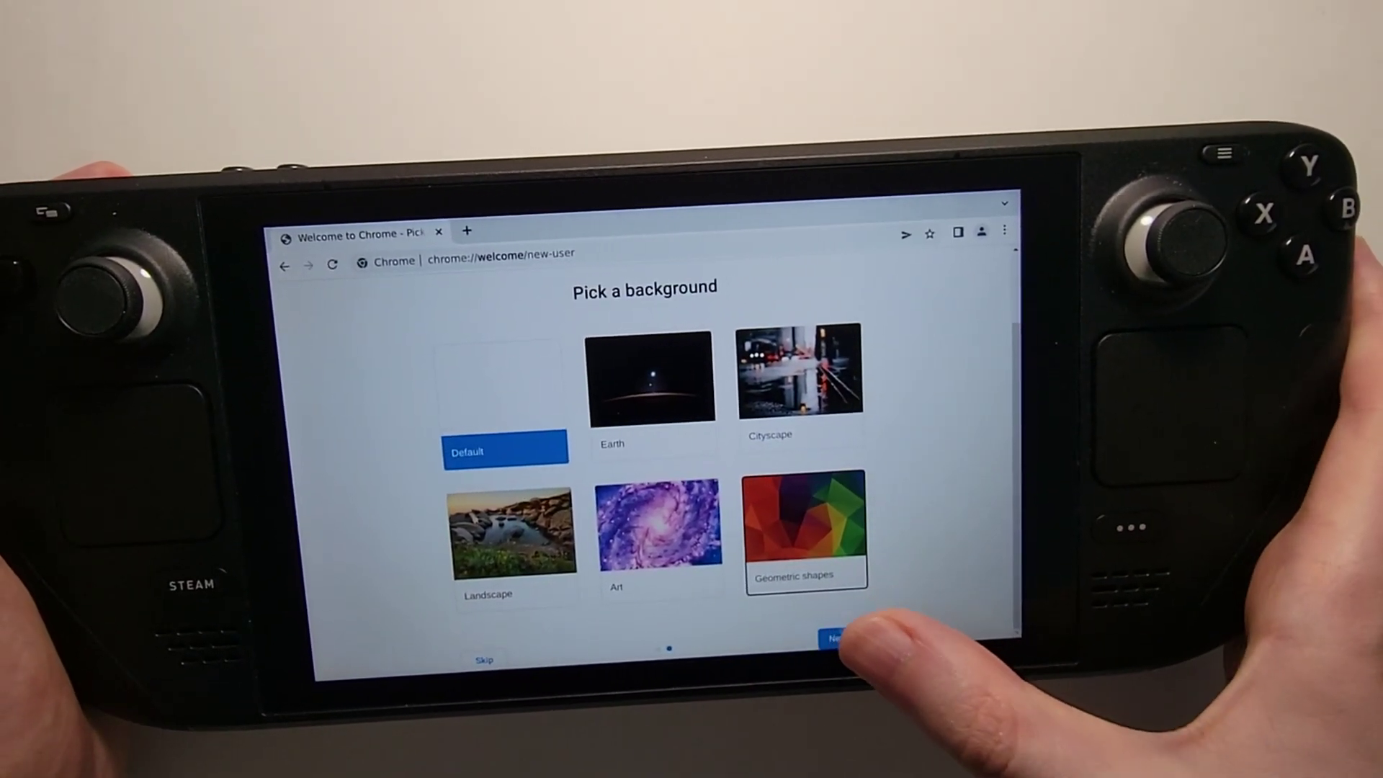
left_click(852, 706)
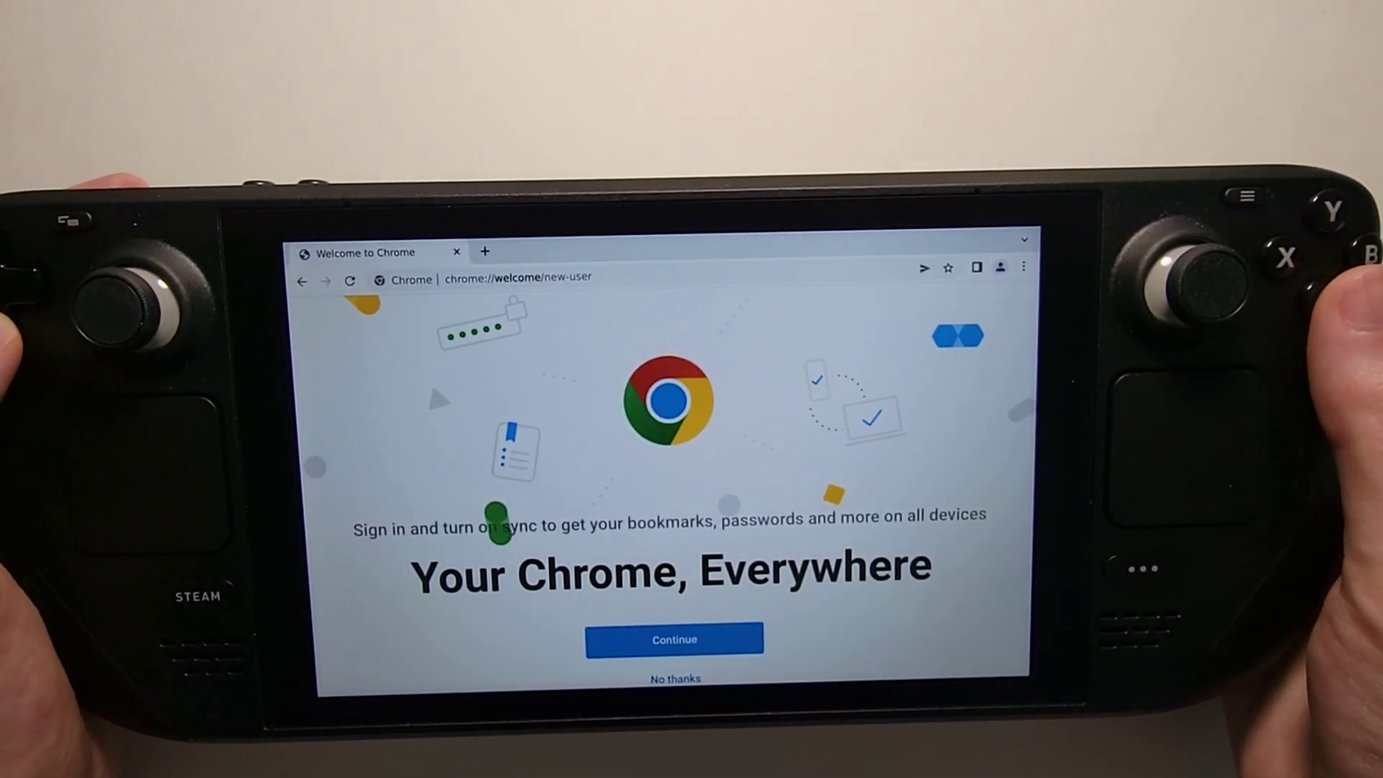
left_click(678, 654)
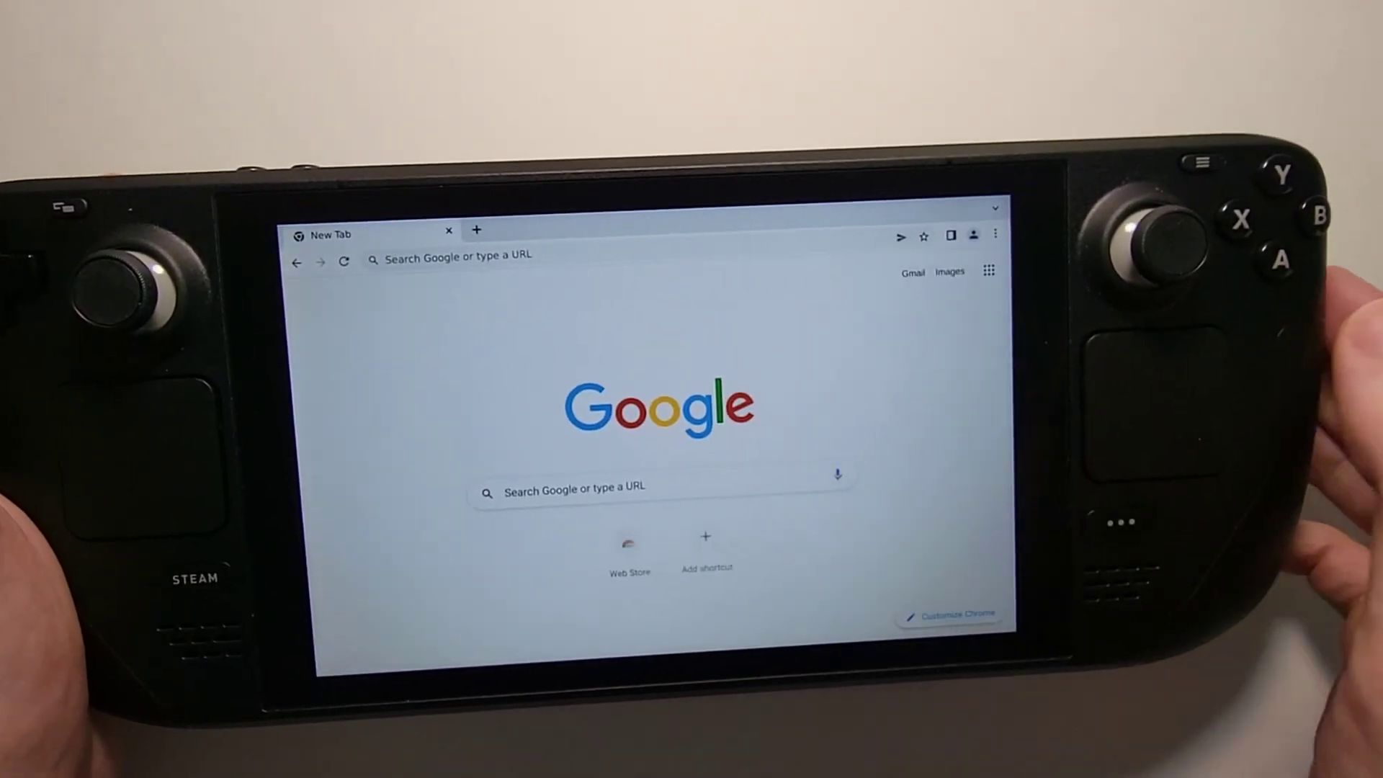